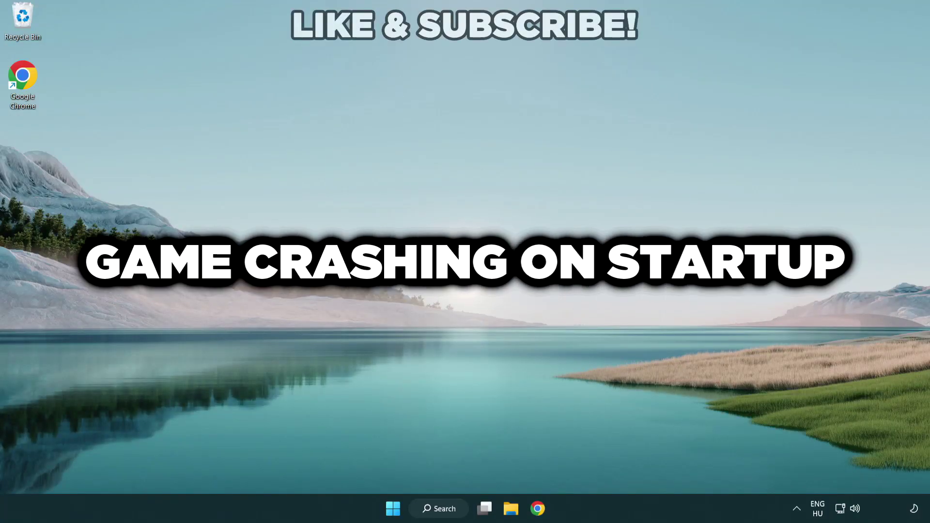
- Search Windows for 'device manager' and launch Device Manager from the results
click(441, 508)
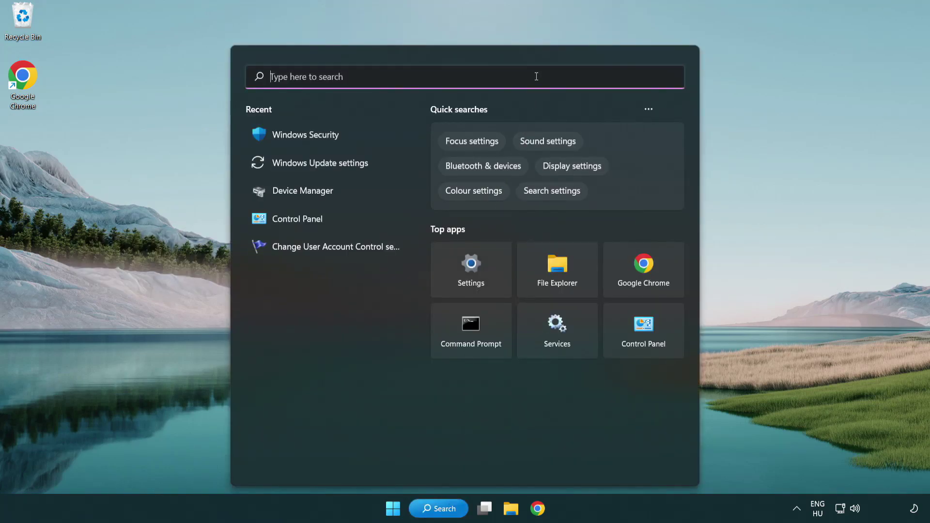
text(device m)
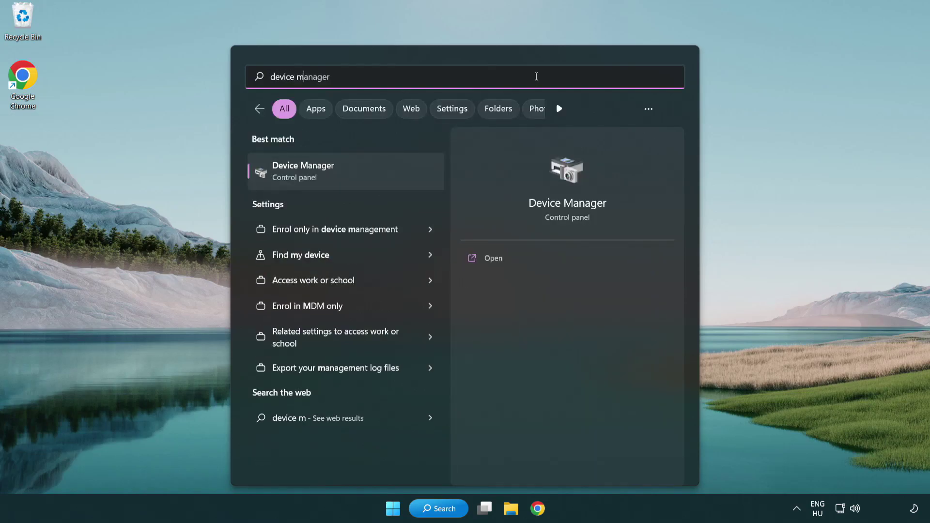
text(anager)
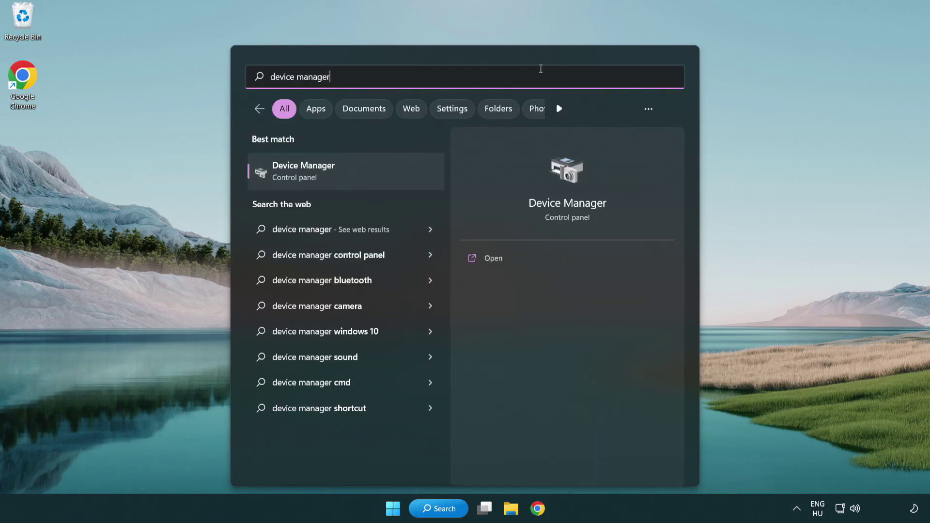
click(372, 175)
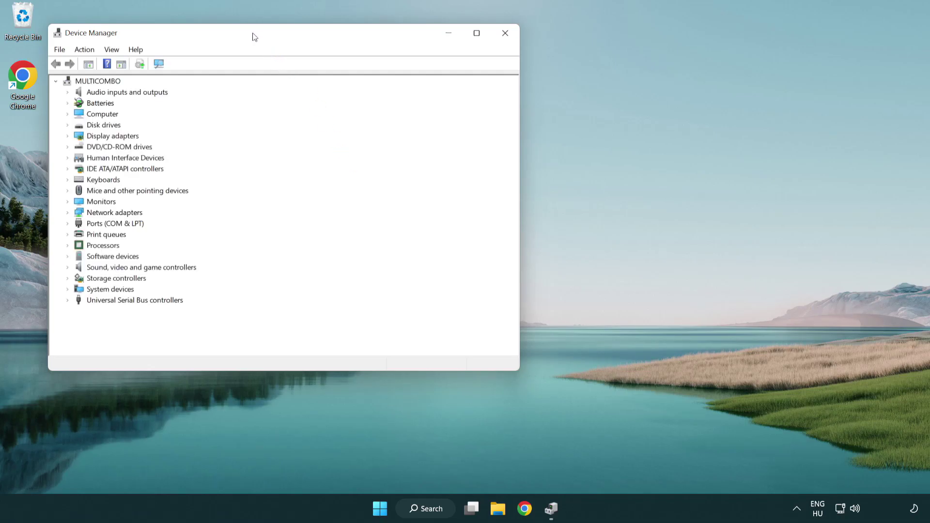
- Run an automatic driver search for the VMware SVGA 3D display adapter; the best driver is already installed
drag(253, 35, 410, 93)
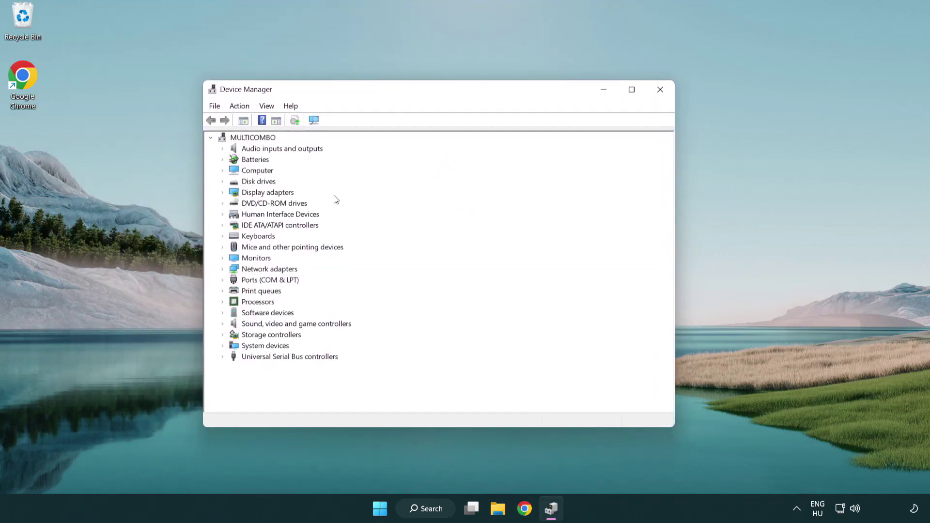
click(257, 193)
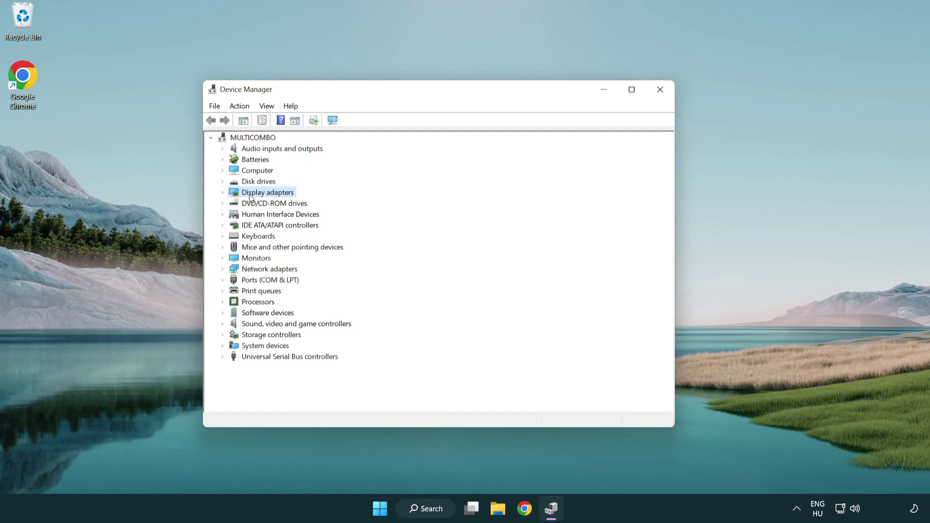
click(223, 194)
click(260, 205)
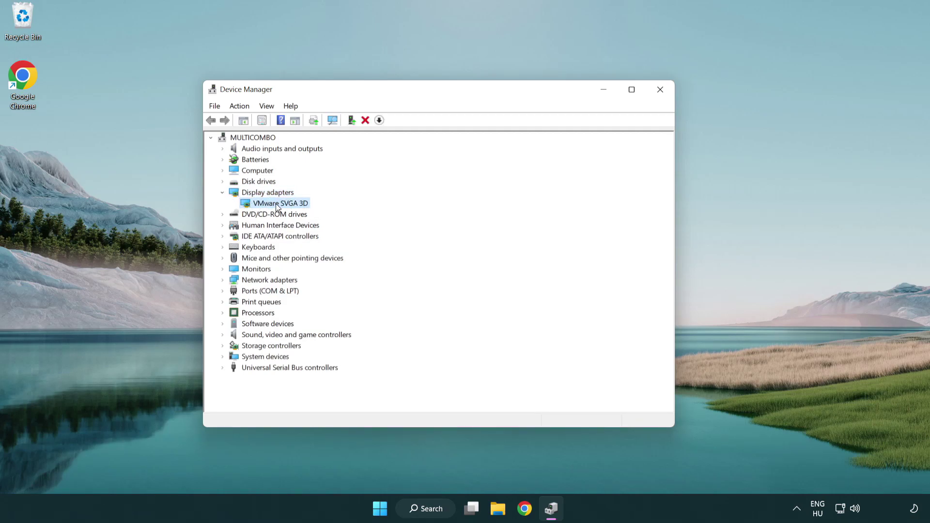
right_click(275, 204)
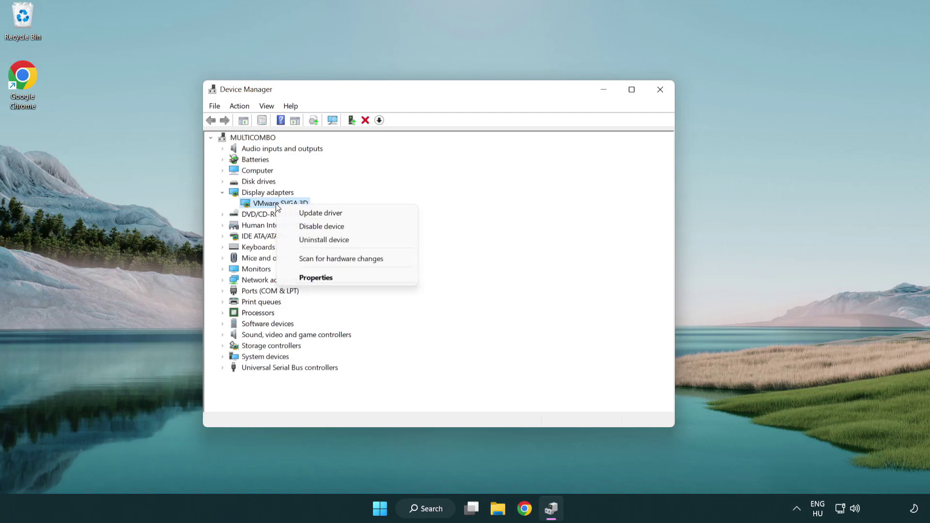
click(367, 215)
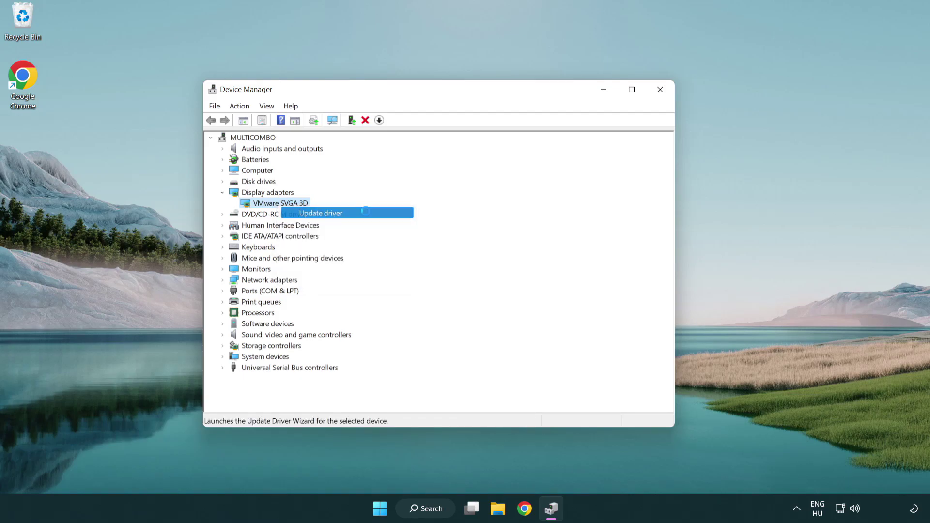
drag(384, 145, 402, 140)
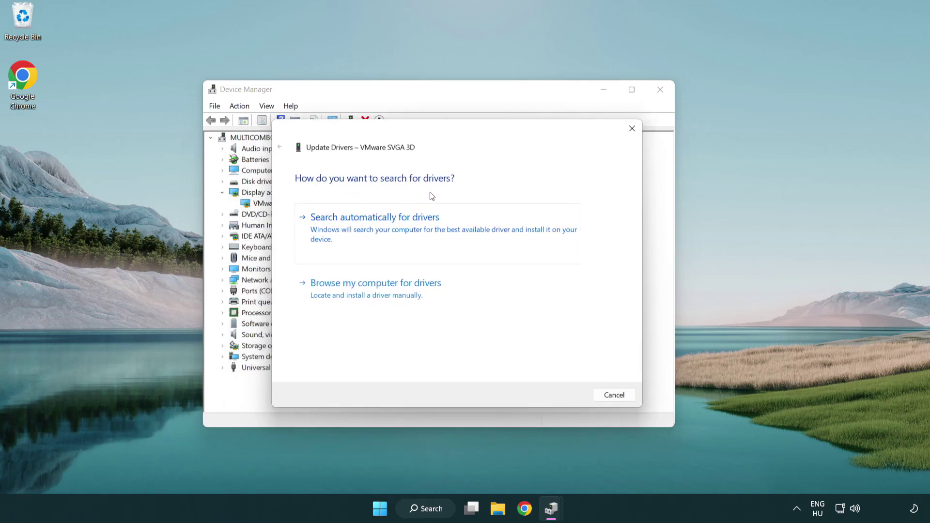
click(408, 226)
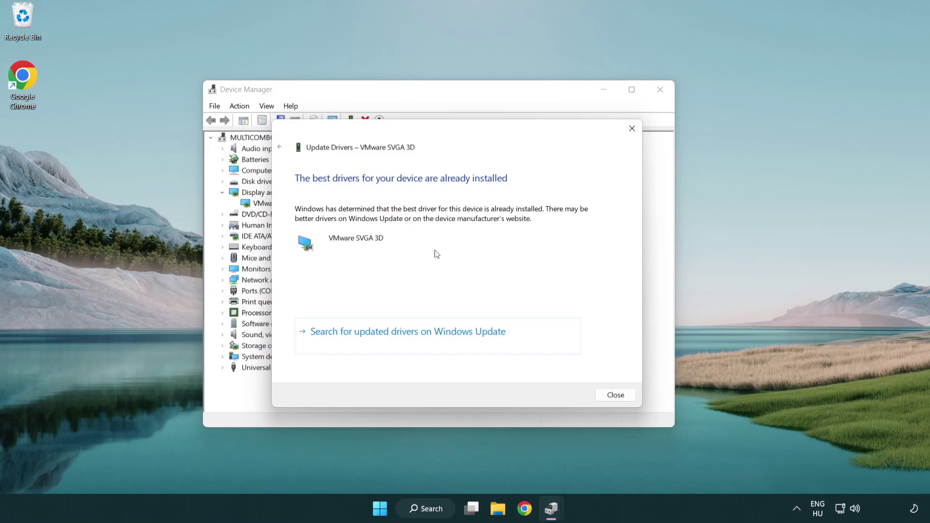
click(617, 395)
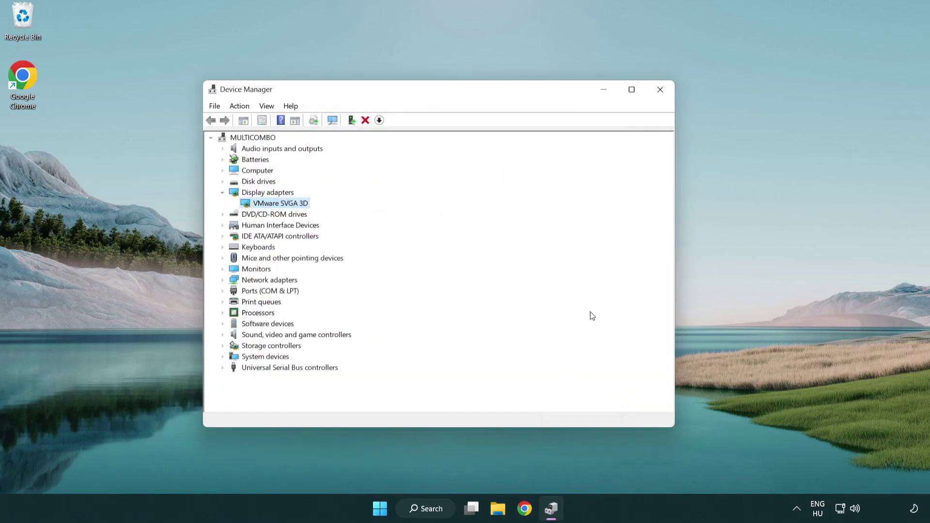
- Close Device Manager and open Windows Update settings by searching 'update'
click(661, 90)
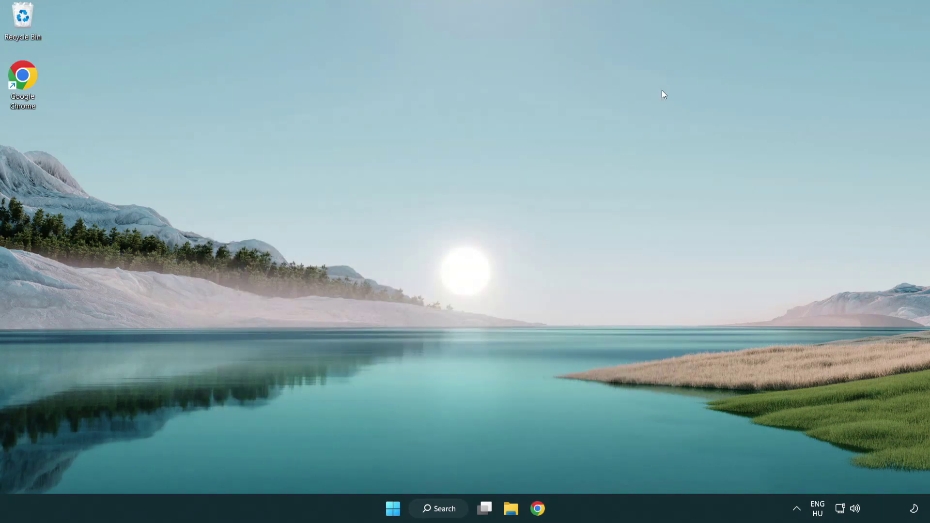
click(446, 507)
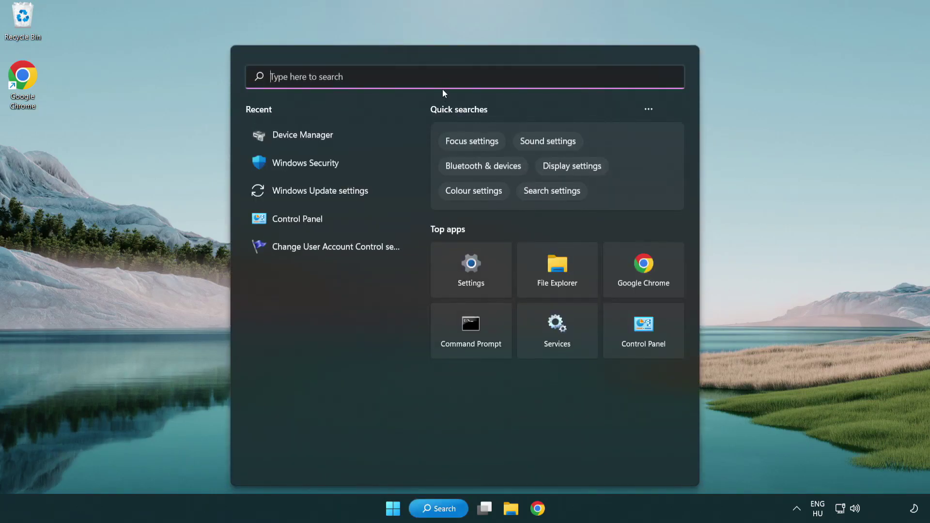
text(update)
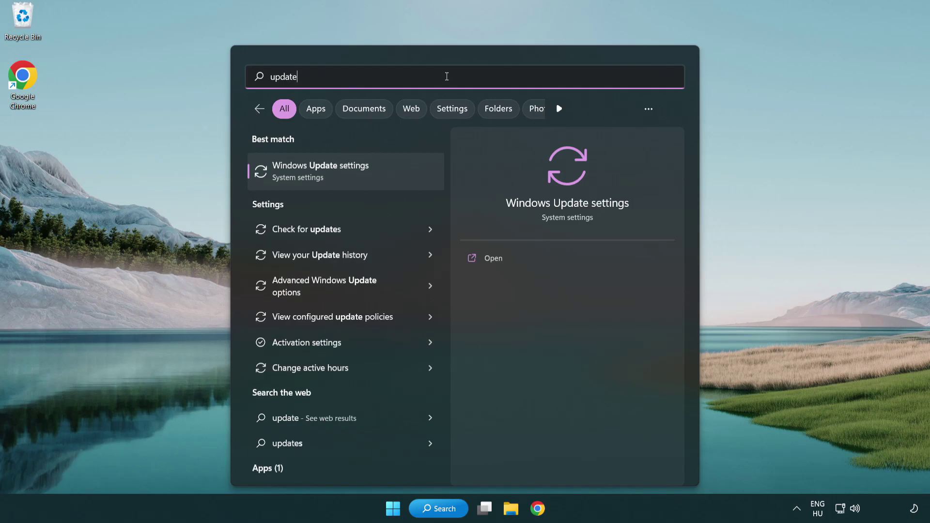
click(361, 175)
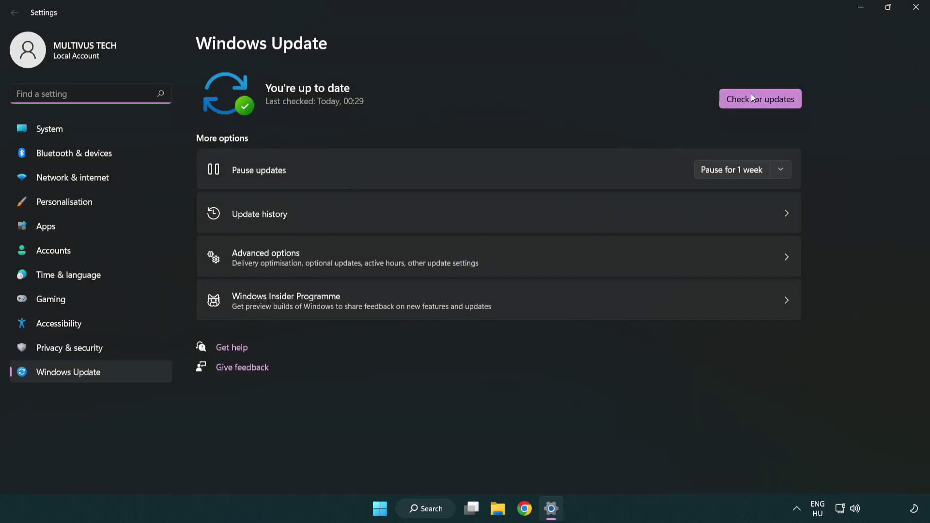
- Run Check for updates, see 'You're up to date', and close the Settings window
click(777, 105)
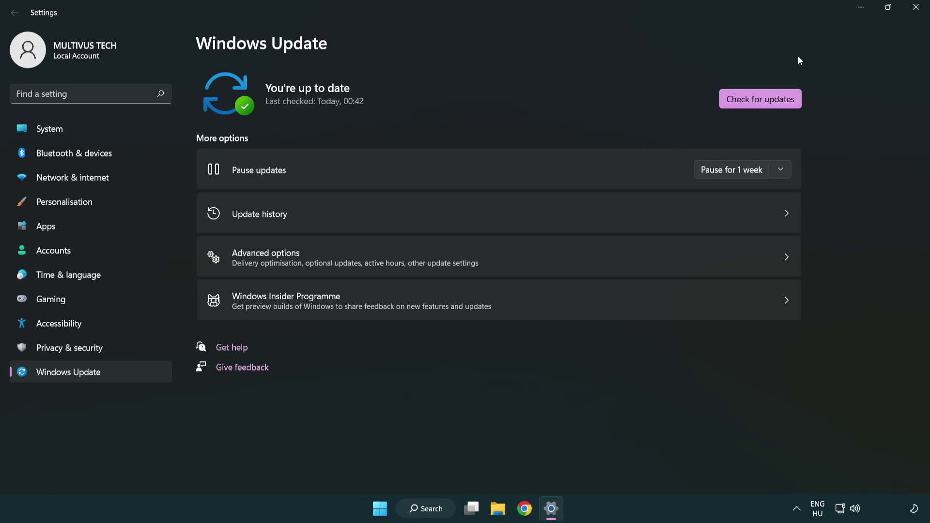
click(912, 14)
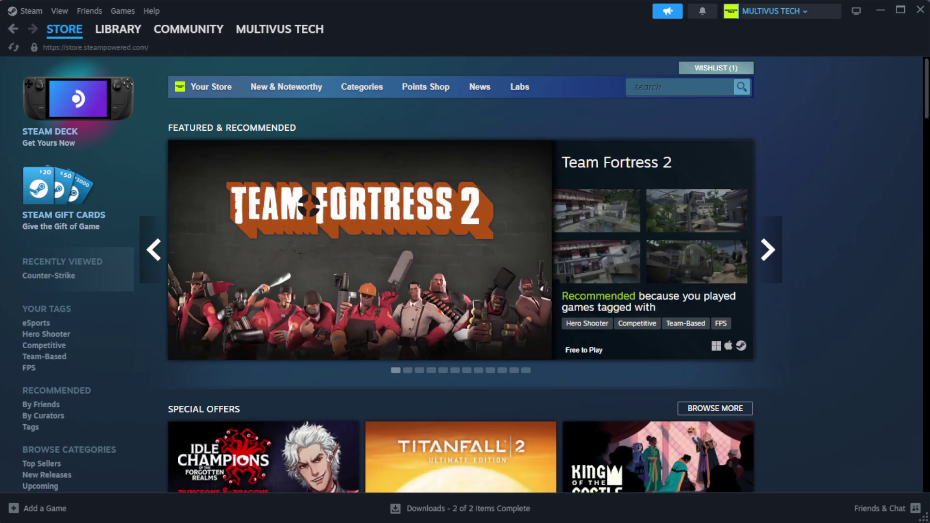
- Go to Steam's Library home and open Properties for the favourited crashing game
mouse_move(116, 36)
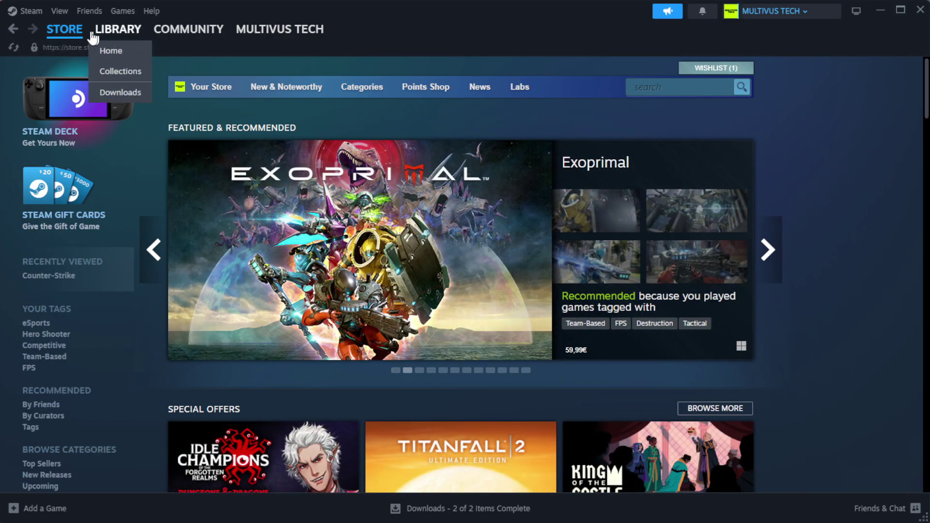
click(136, 53)
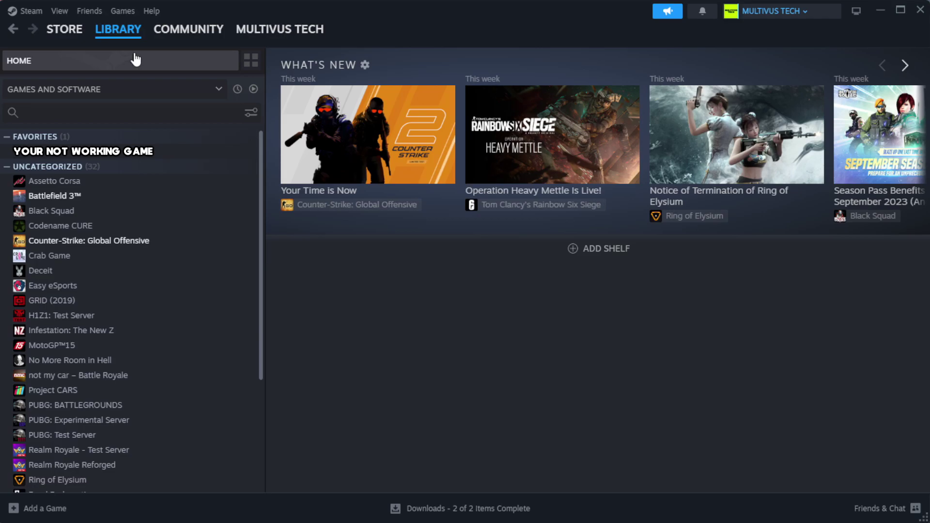
right_click(229, 154)
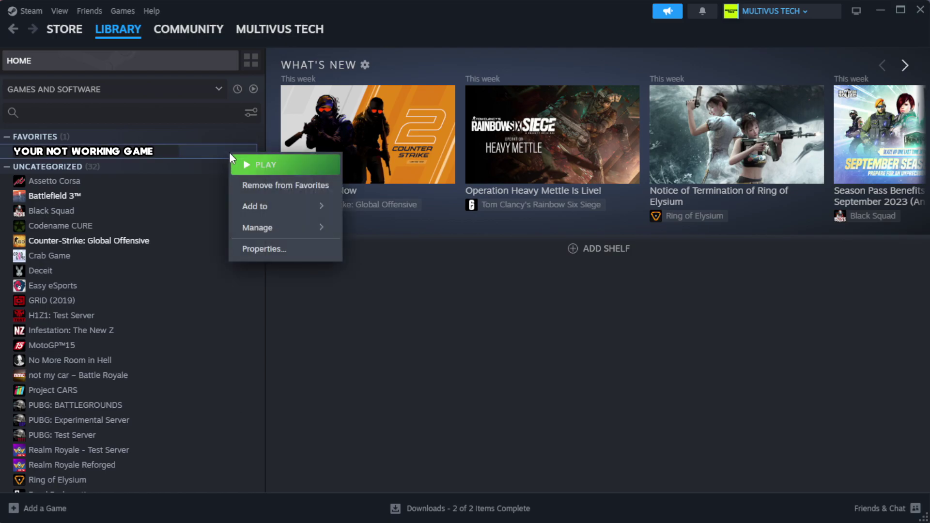
click(294, 249)
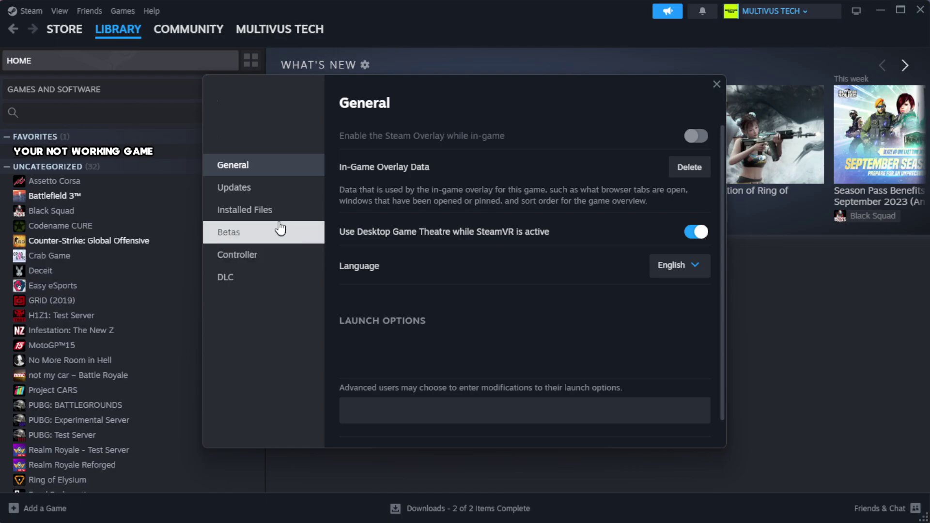
- Verify integrity of the game files under Installed Files, confirming all 1039 files valid
click(306, 221)
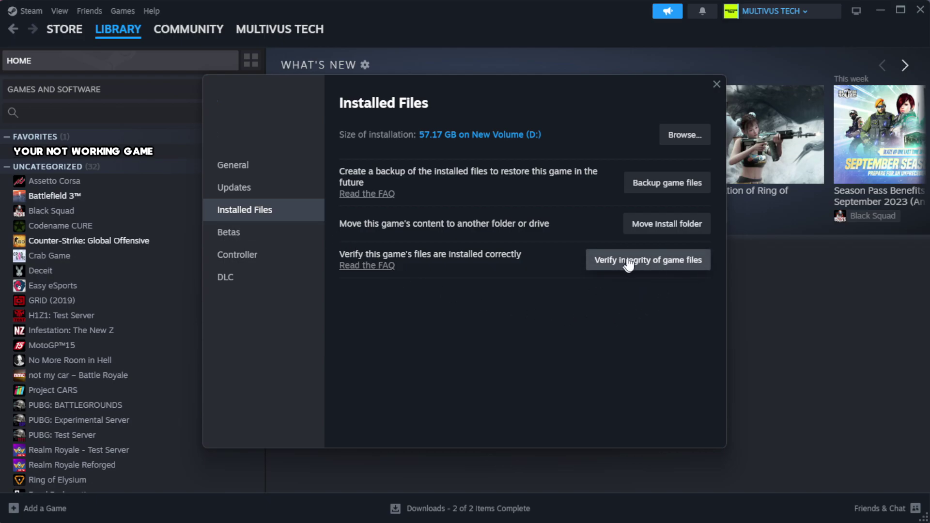
click(653, 266)
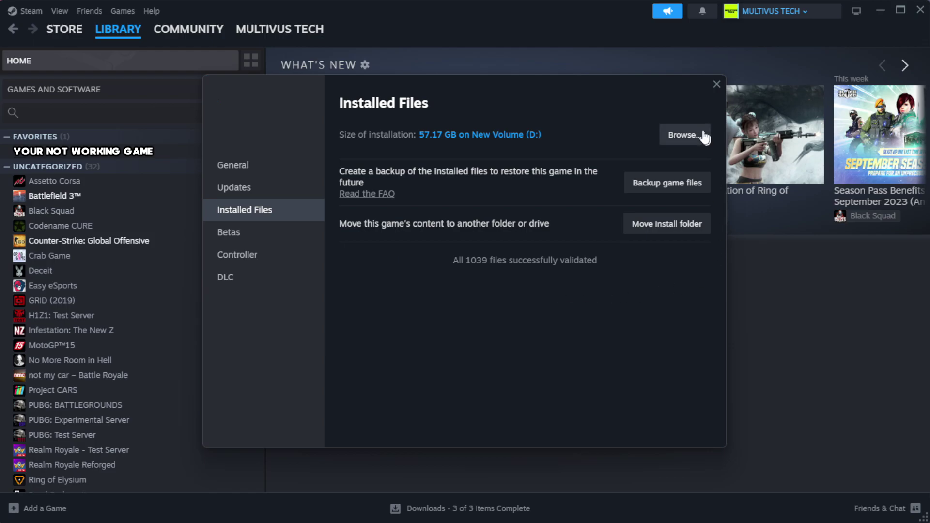
- Browse to the game's install folder and open Properties of the YOUR NOT WORKING GAME shortcut
click(685, 137)
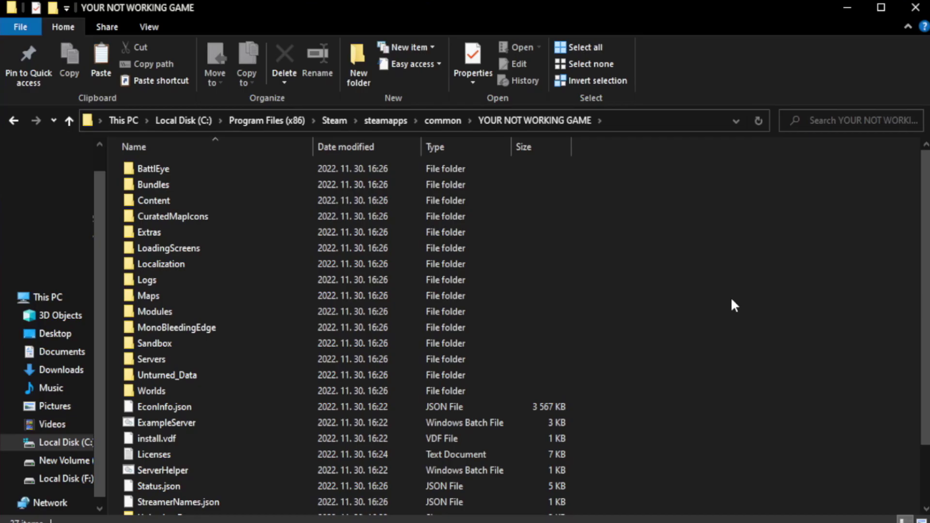
scroll(928, 260, down, 3)
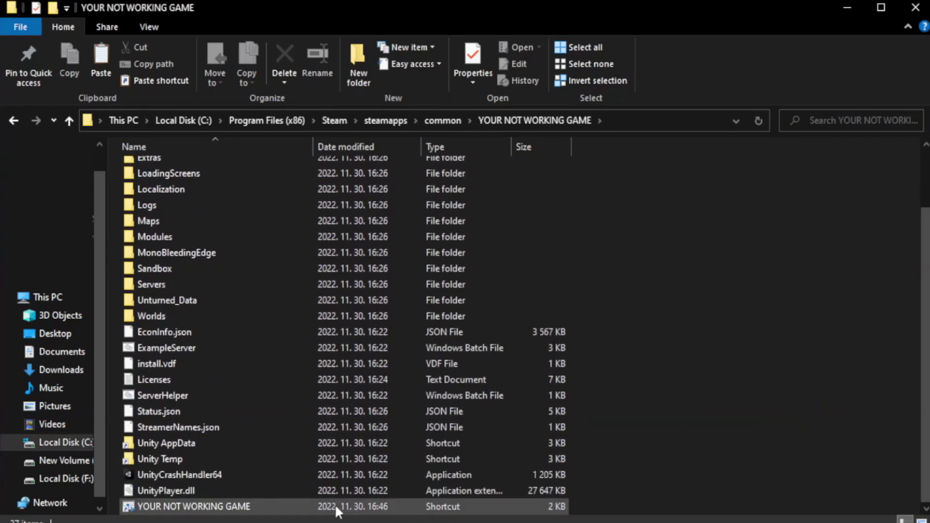
click(348, 507)
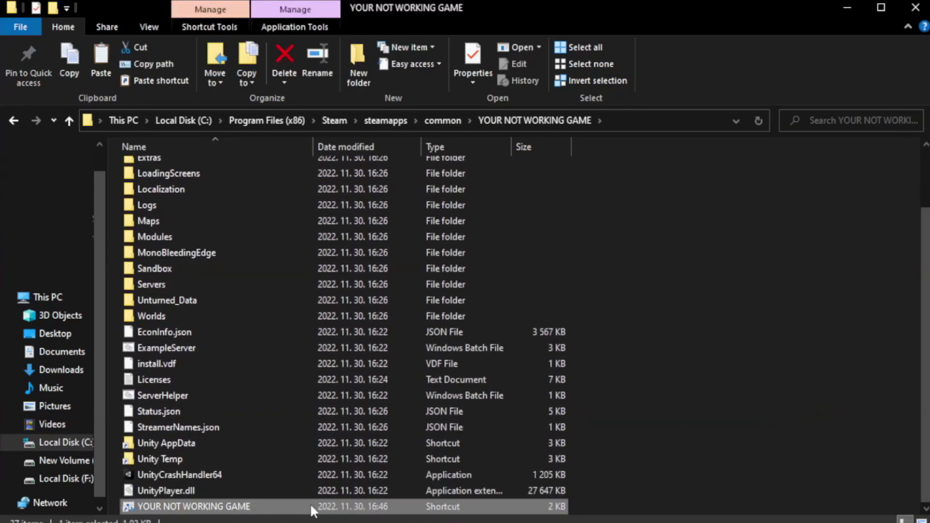
right_click(311, 506)
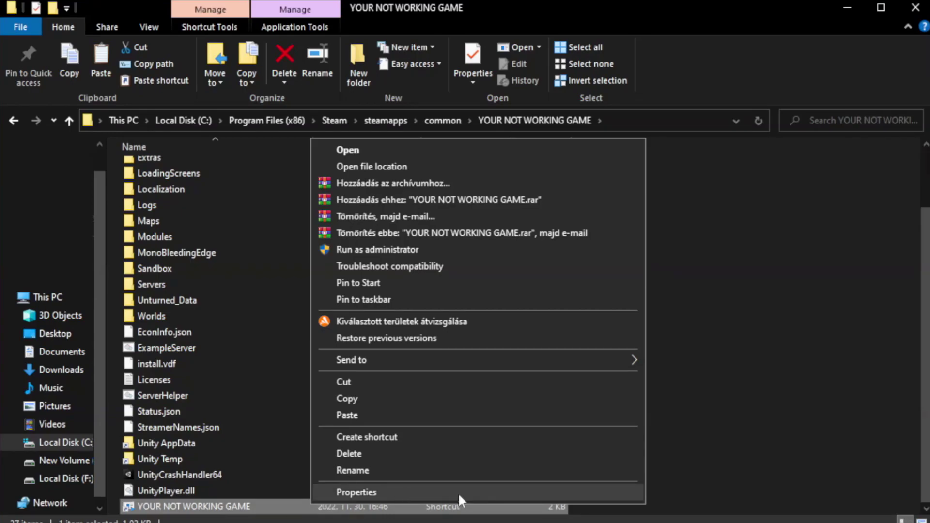
click(475, 492)
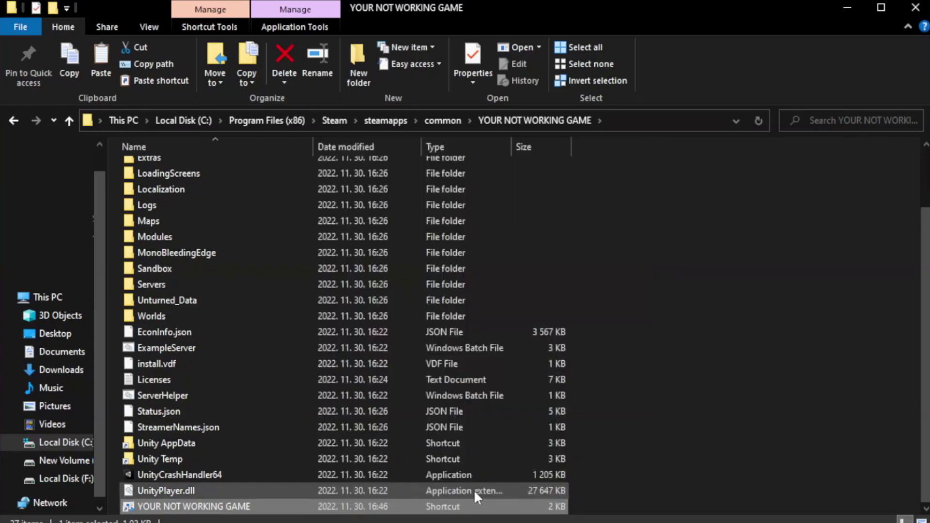
drag(464, 263, 467, 95)
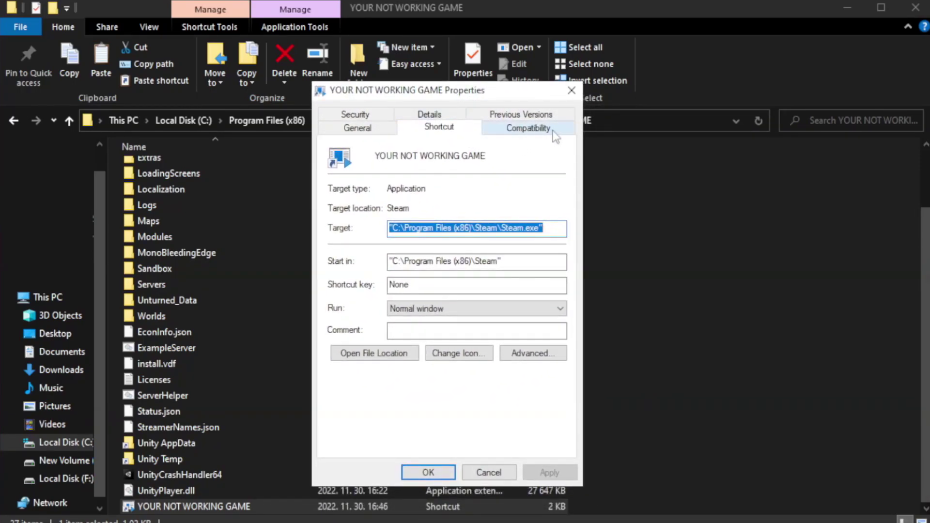
- Set the shortcut to Windows 8 compatibility mode, always run as administrator, and save
click(525, 131)
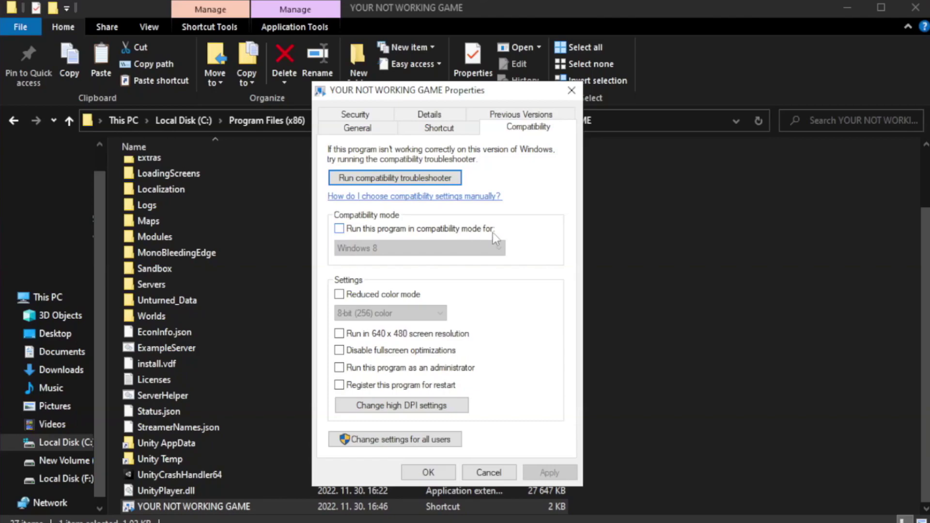
click(368, 231)
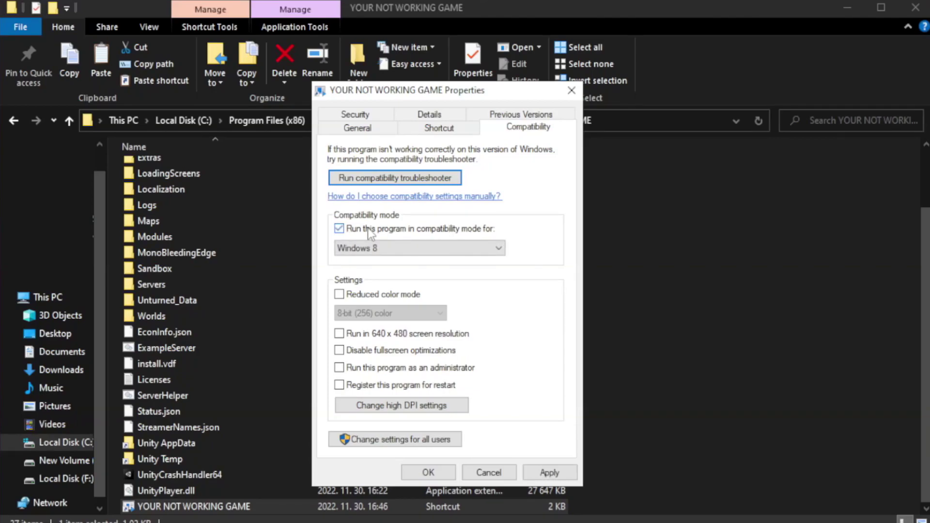
click(409, 247)
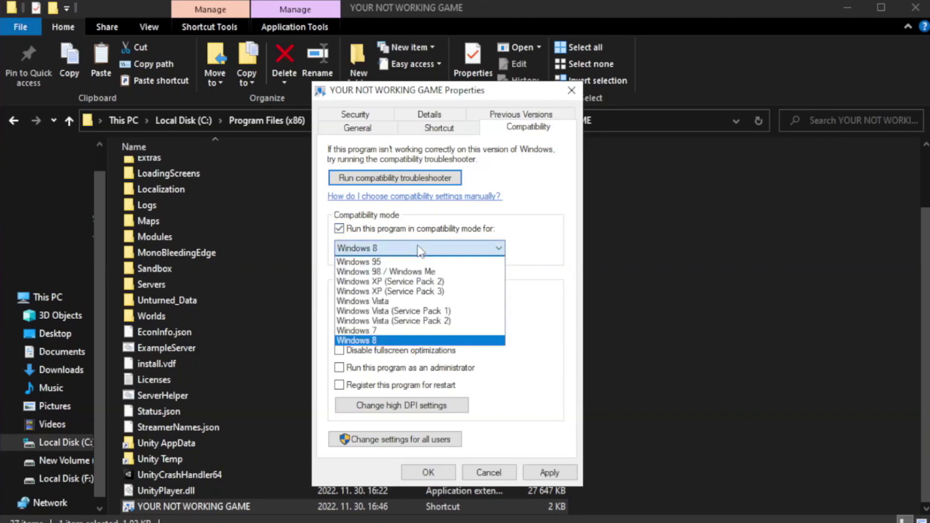
click(395, 341)
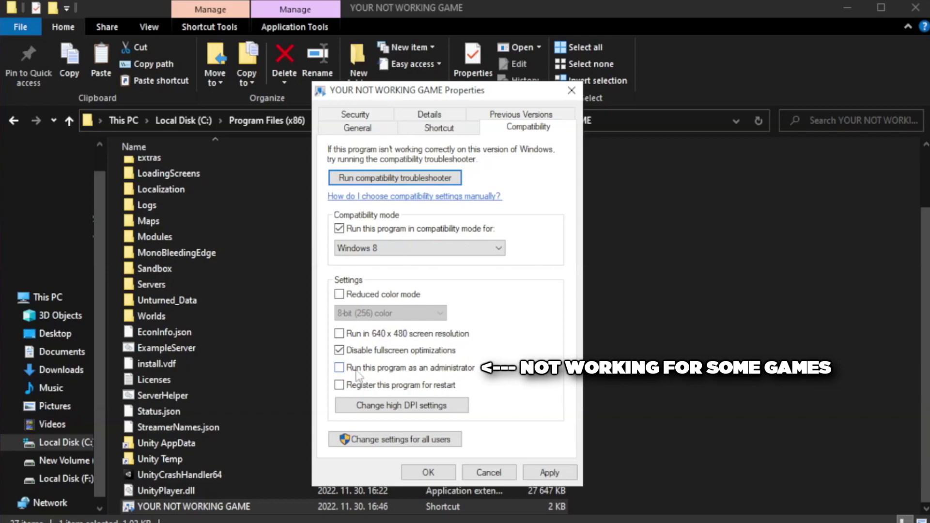
click(367, 375)
click(547, 472)
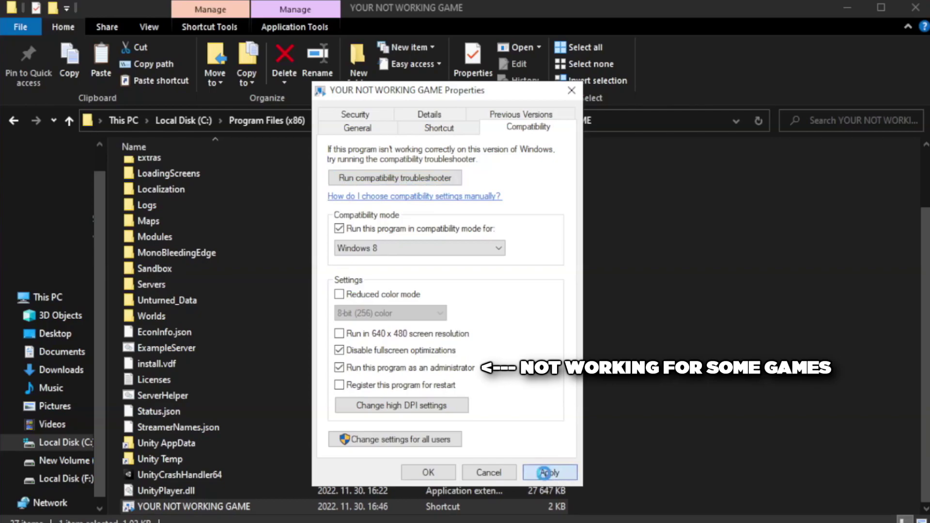
click(427, 473)
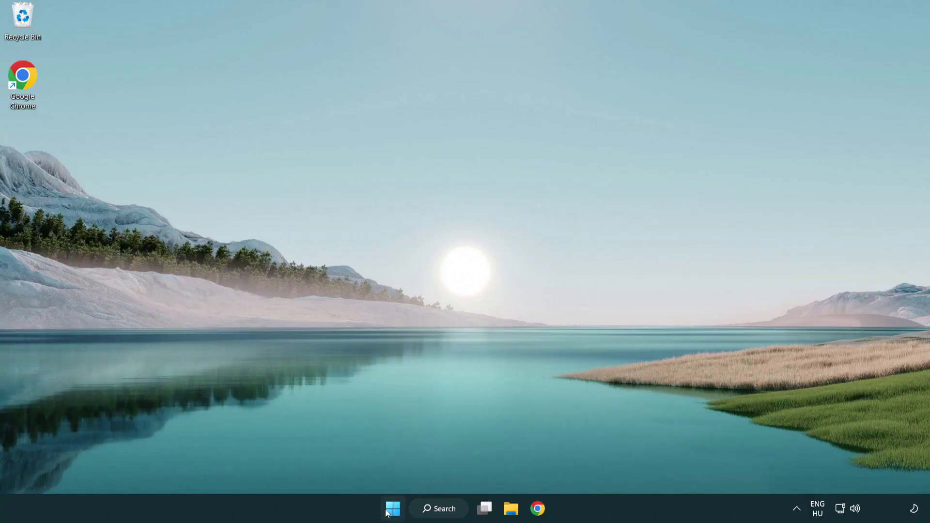
- Open the Start button's quick-link menu listing Task Manager and other system tools
right_click(394, 512)
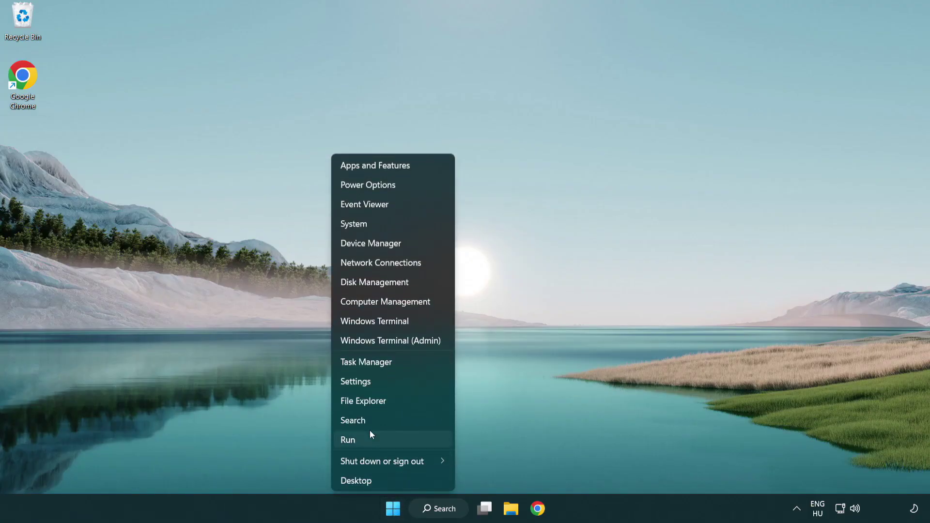
- Launch Task Manager and disable Terminal, Phone Link, Cortana and Windows Security notification at startup
click(412, 365)
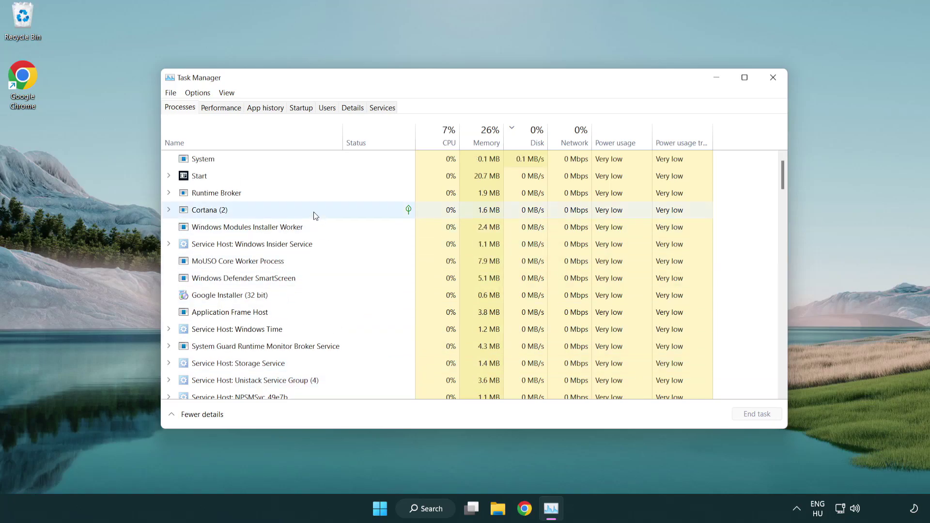
click(304, 109)
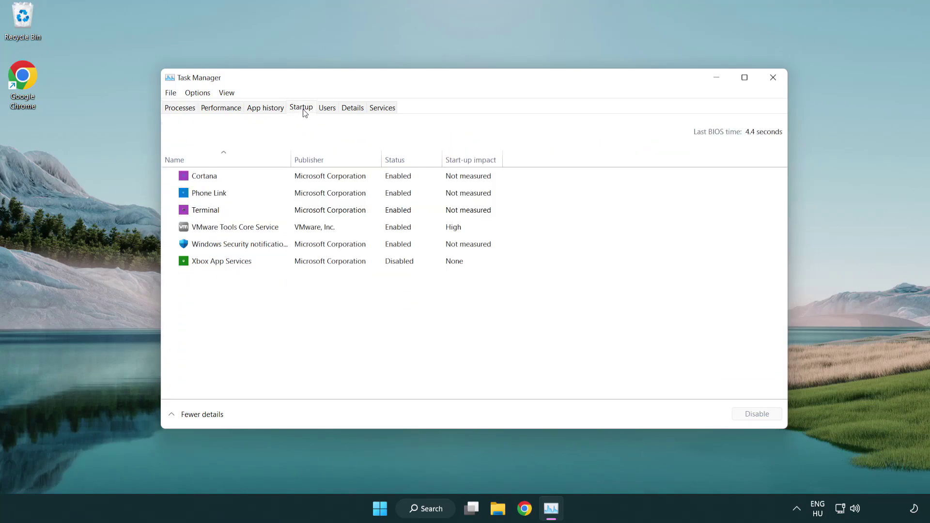
click(305, 212)
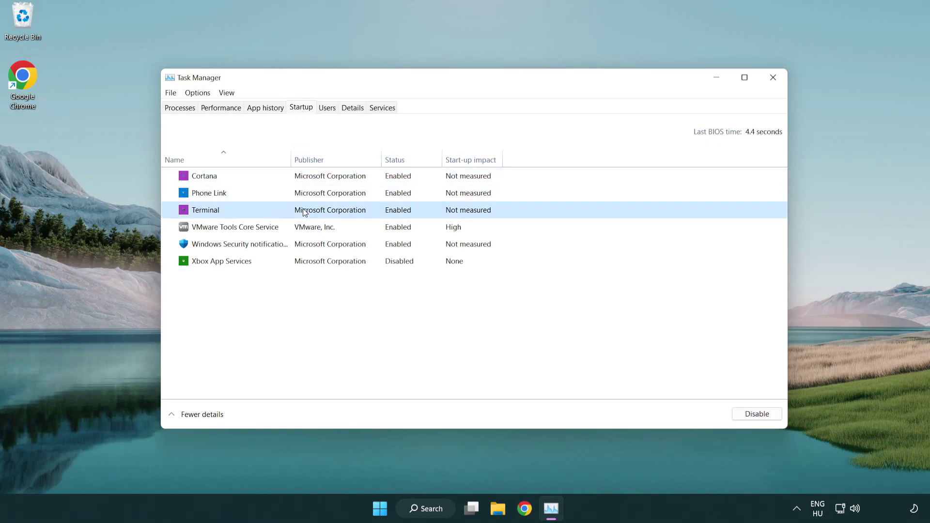
click(748, 415)
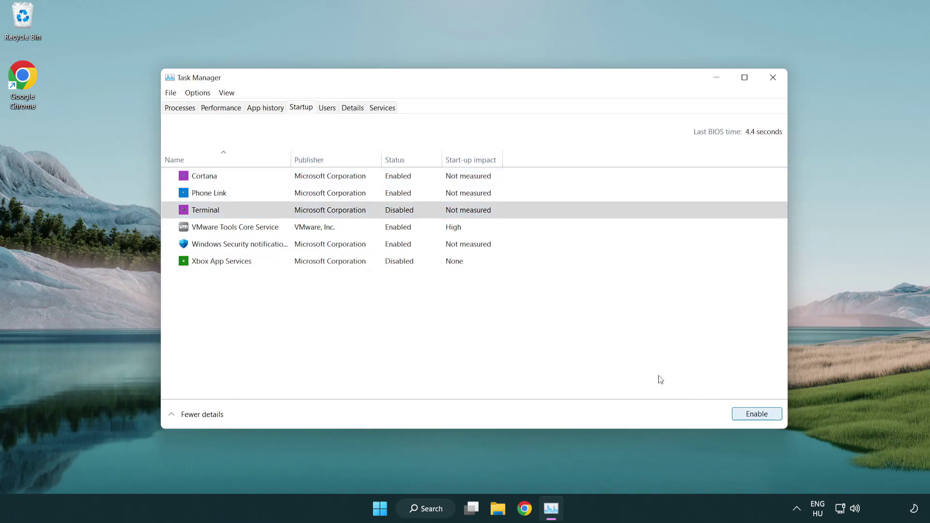
click(393, 193)
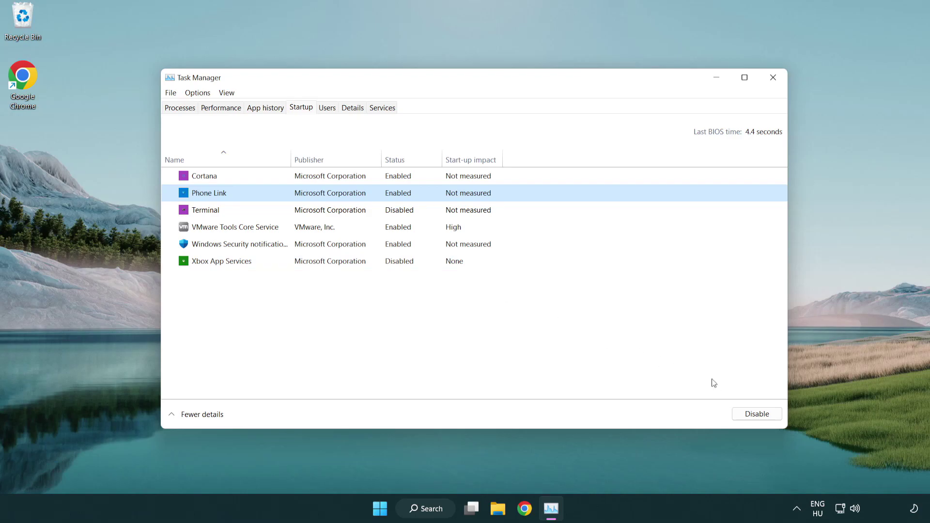
click(755, 415)
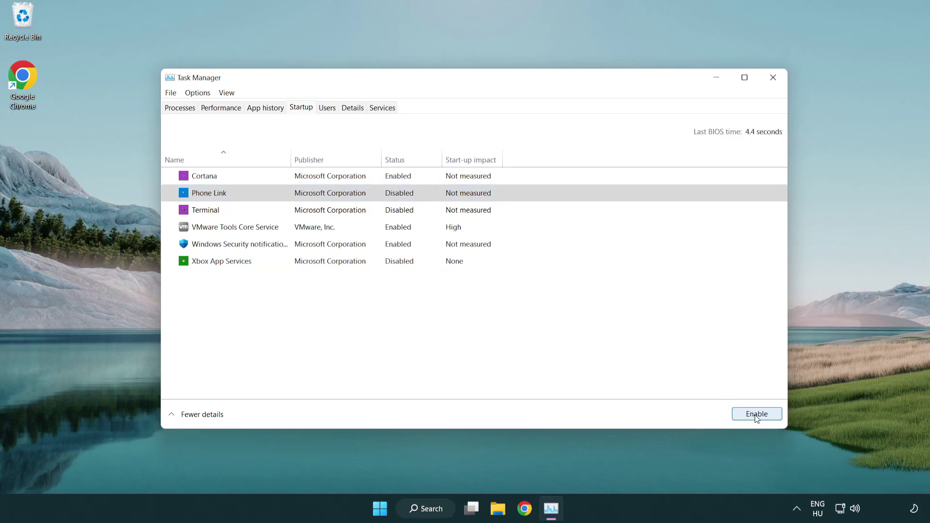
click(332, 182)
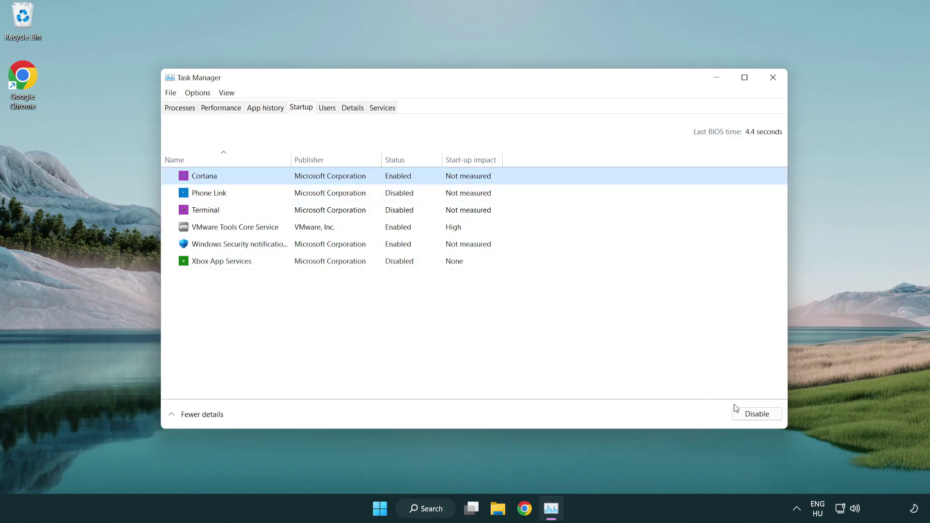
click(754, 414)
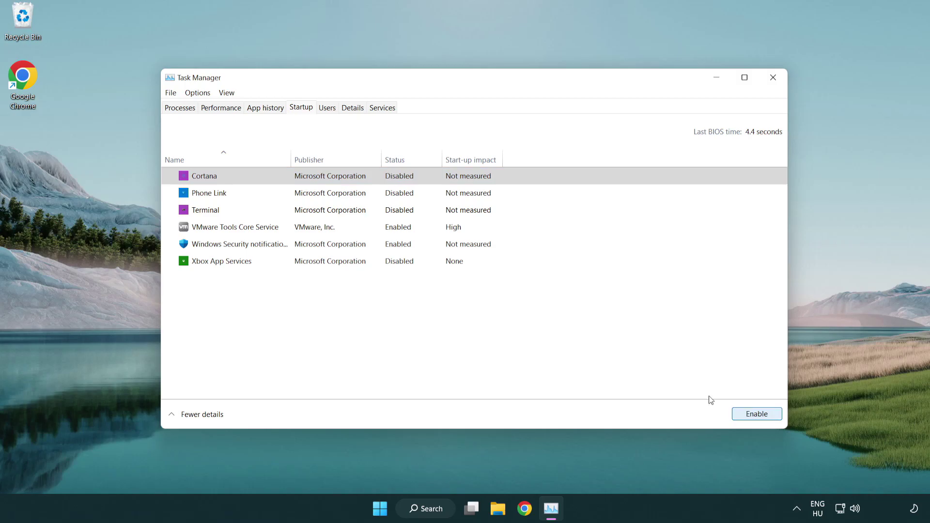
click(442, 250)
click(735, 413)
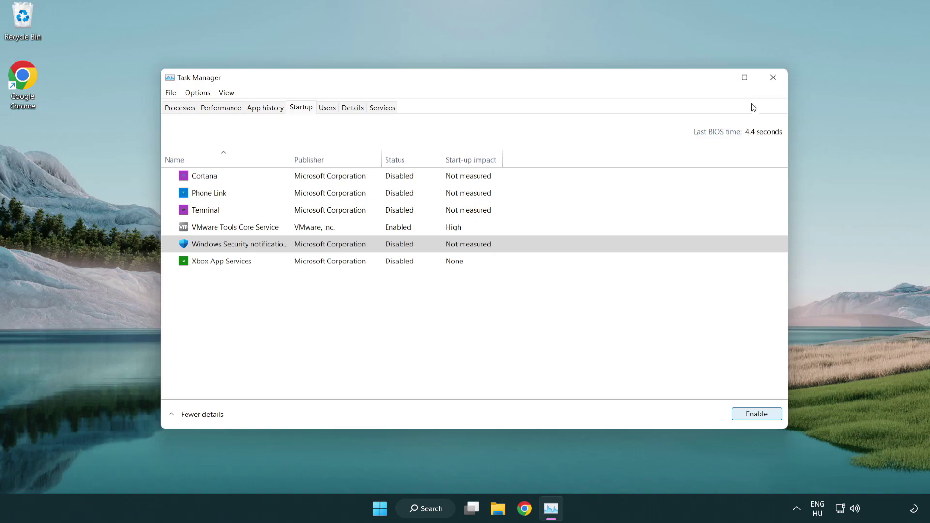
- Close Task Manager and launch Windows Security by searching for 'security'
click(776, 84)
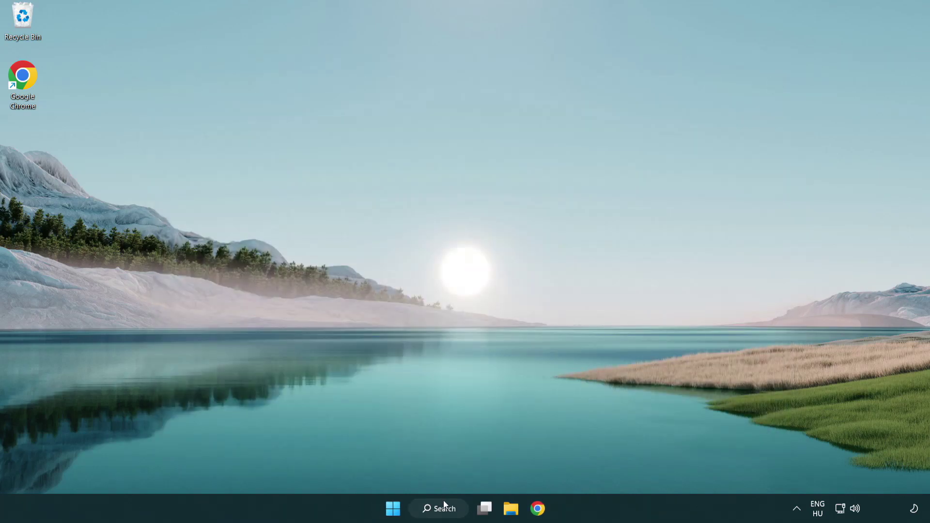
click(445, 515)
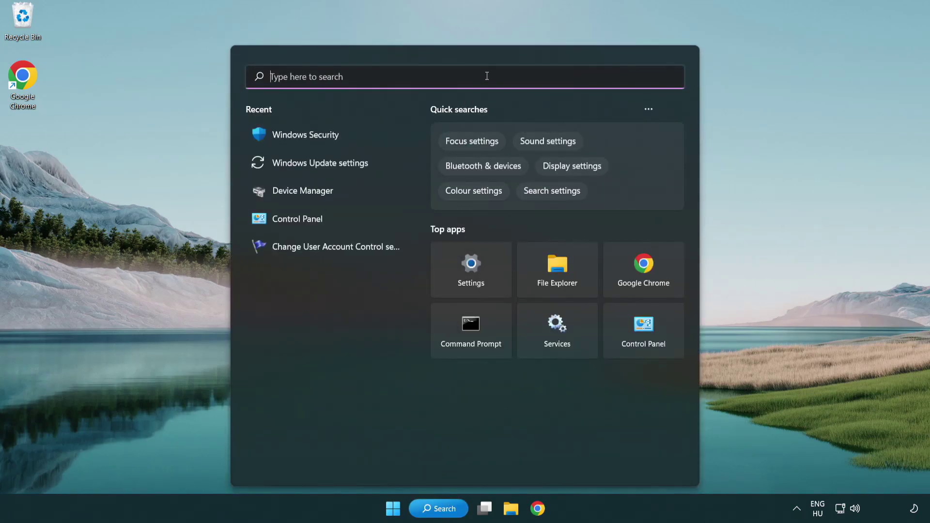
text(securi)
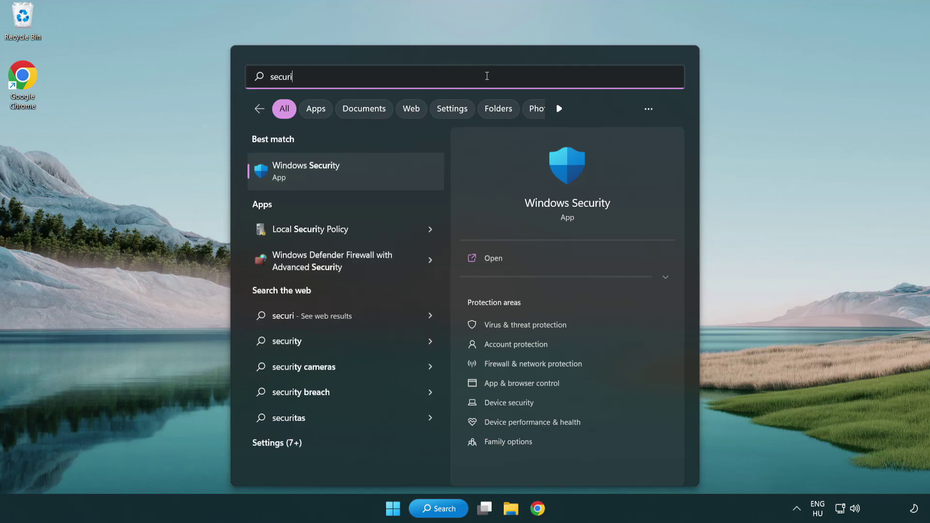
text(ty)
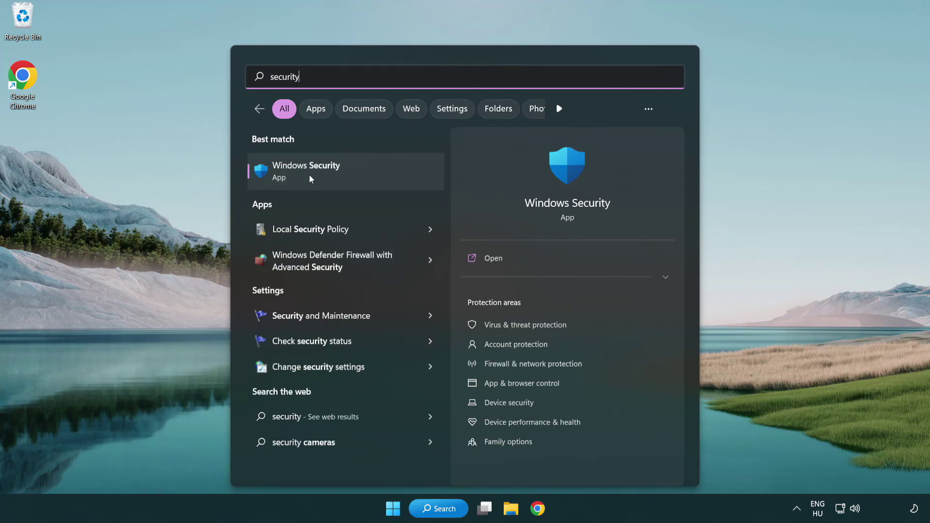
click(380, 176)
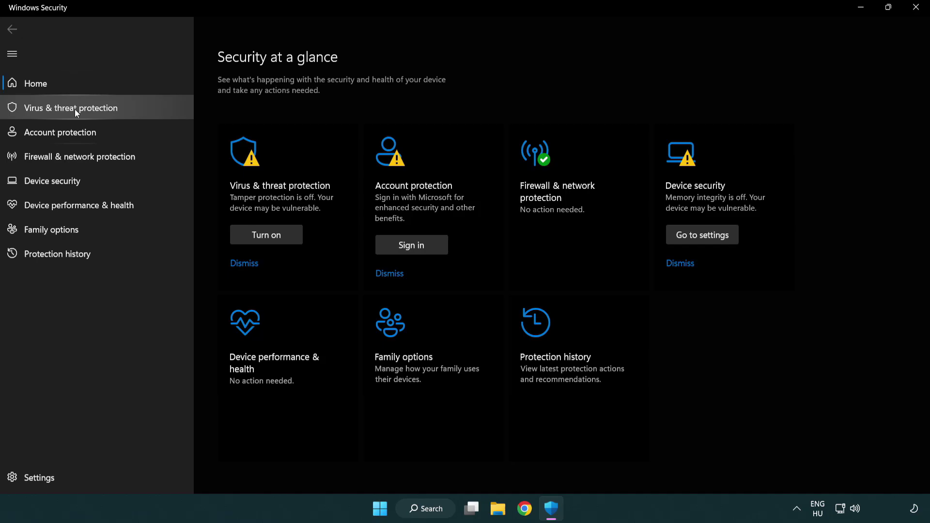
- Go from Virus & threat protection's Manage settings to the Add or remove exclusions page
click(142, 111)
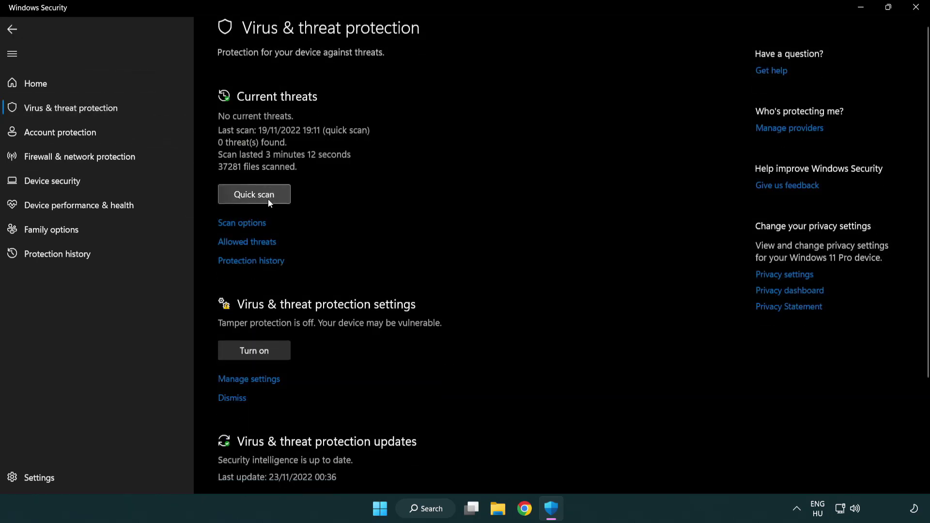
scroll(274, 294, down, 2)
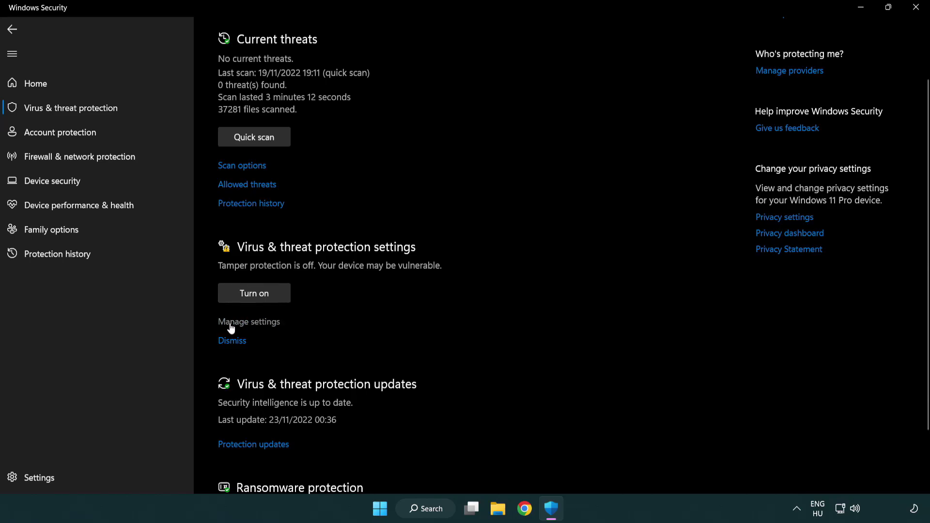
click(247, 322)
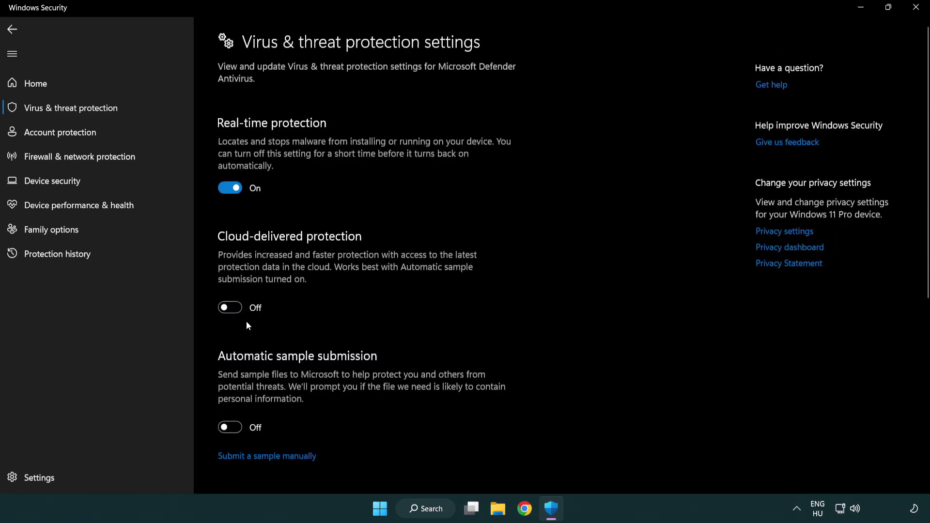
scroll(248, 325, down, 6)
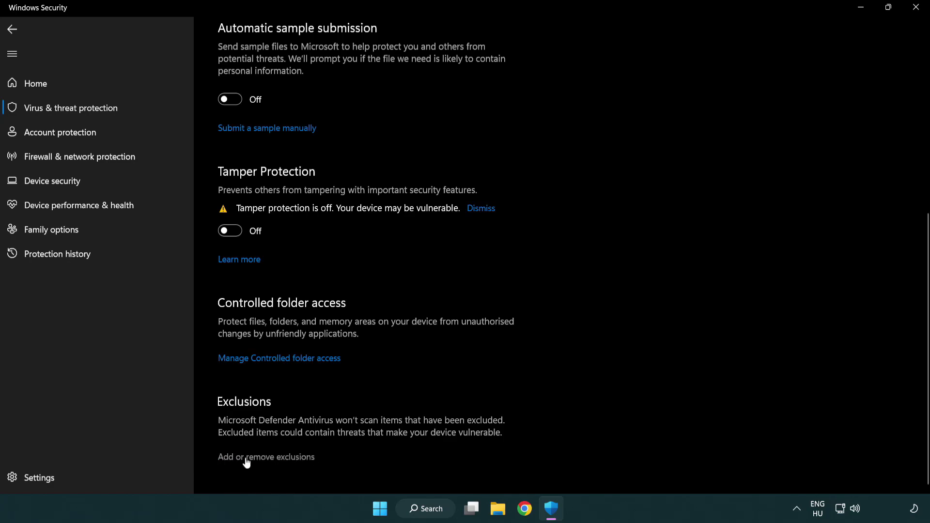
click(270, 457)
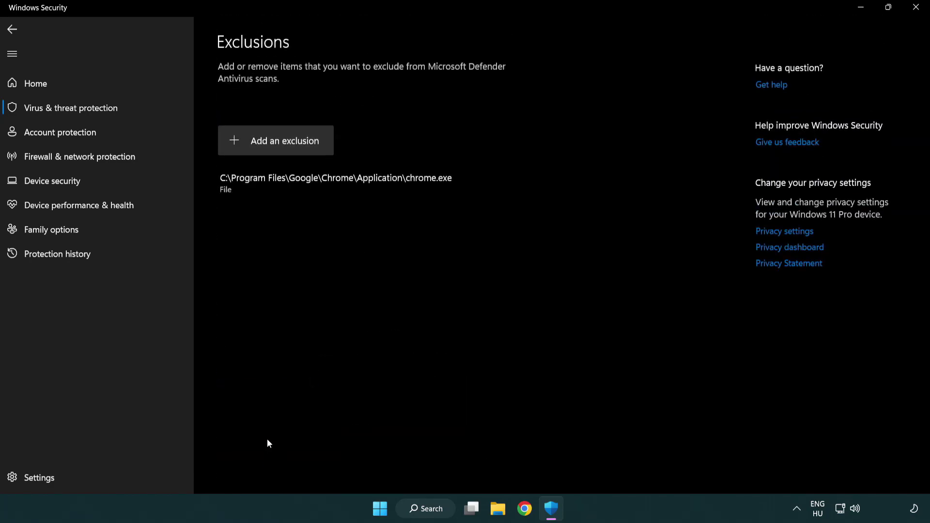
- Add the shortcut in C:\Program Files (x86)\NOT WORKING APP as a file exclusion
click(280, 146)
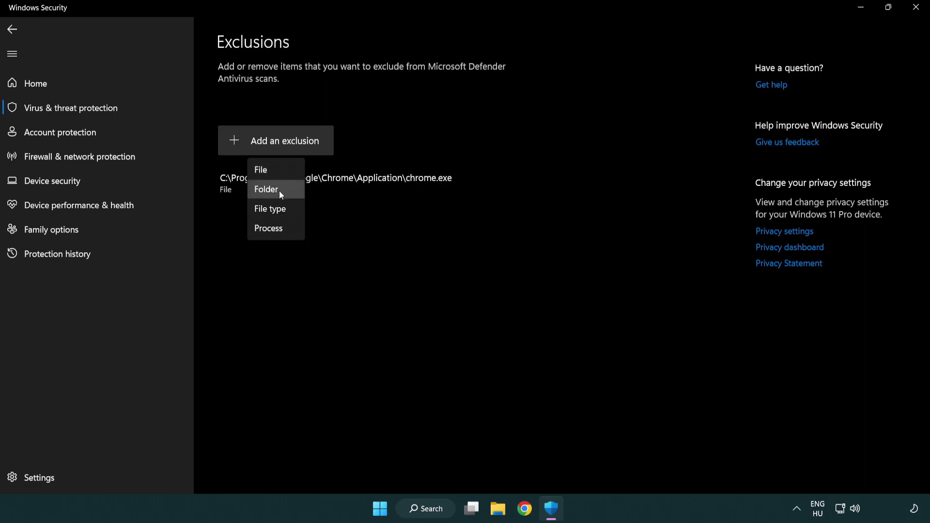
click(280, 170)
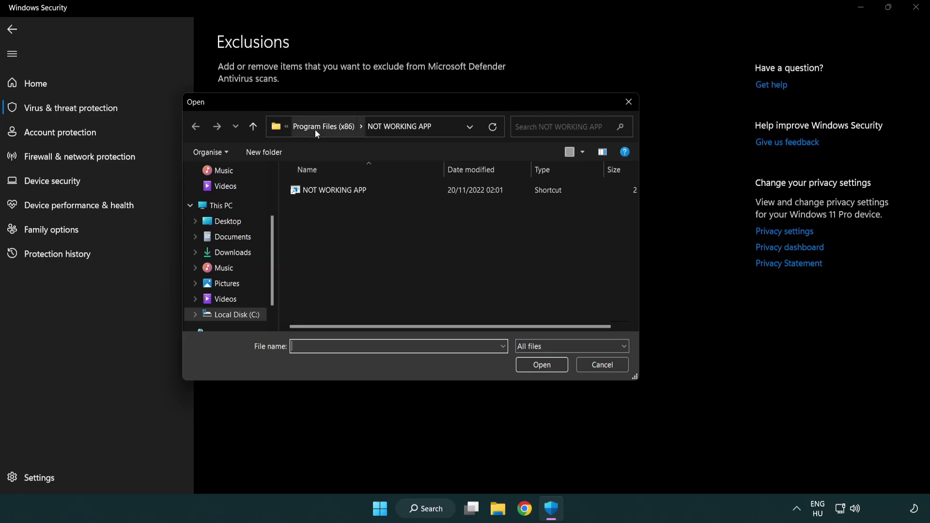
click(314, 127)
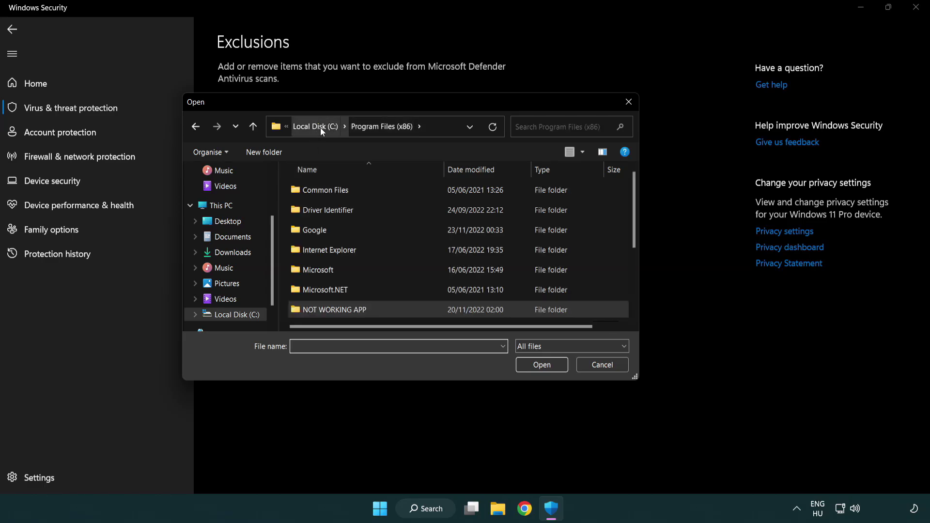
click(321, 127)
click(315, 128)
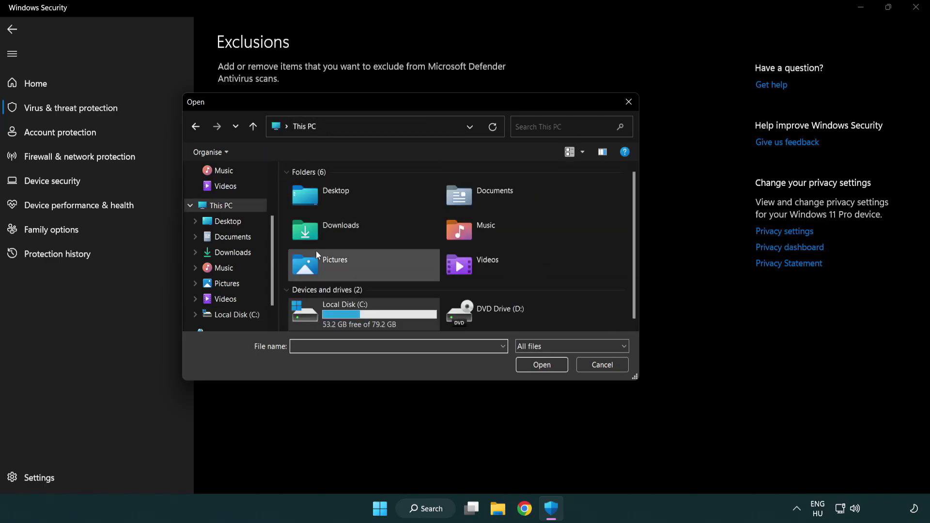
double_click(339, 322)
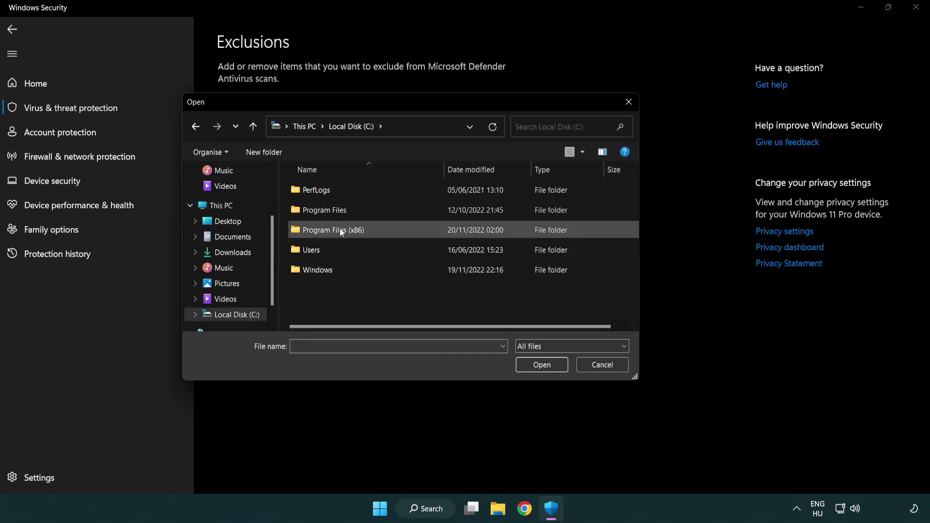
double_click(339, 228)
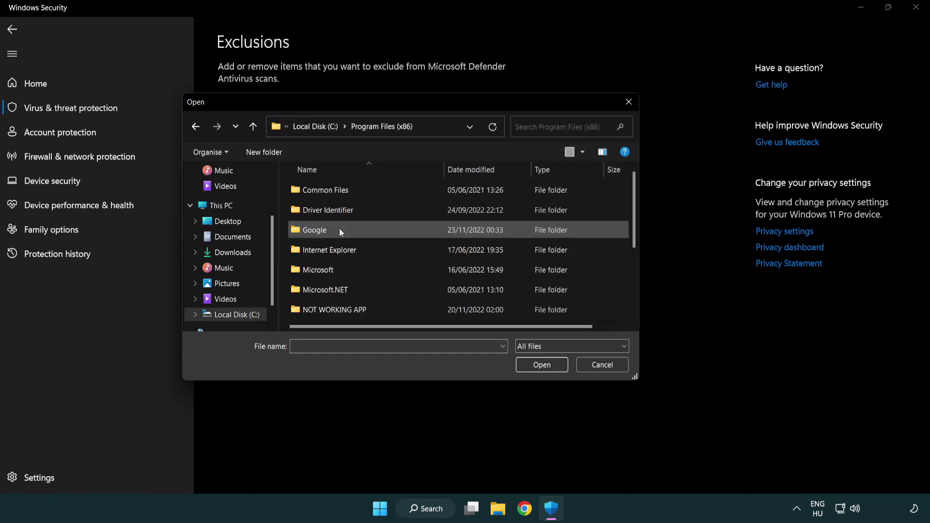
double_click(346, 312)
click(328, 190)
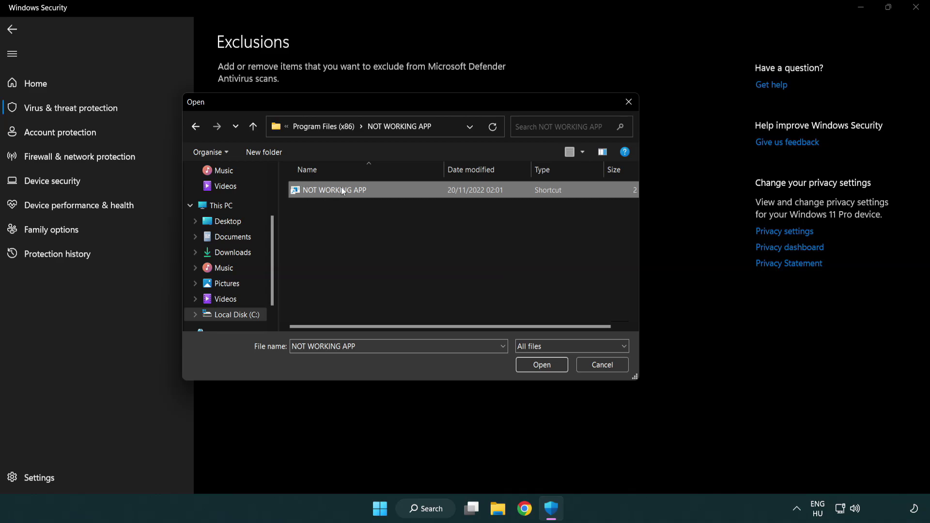
click(542, 371)
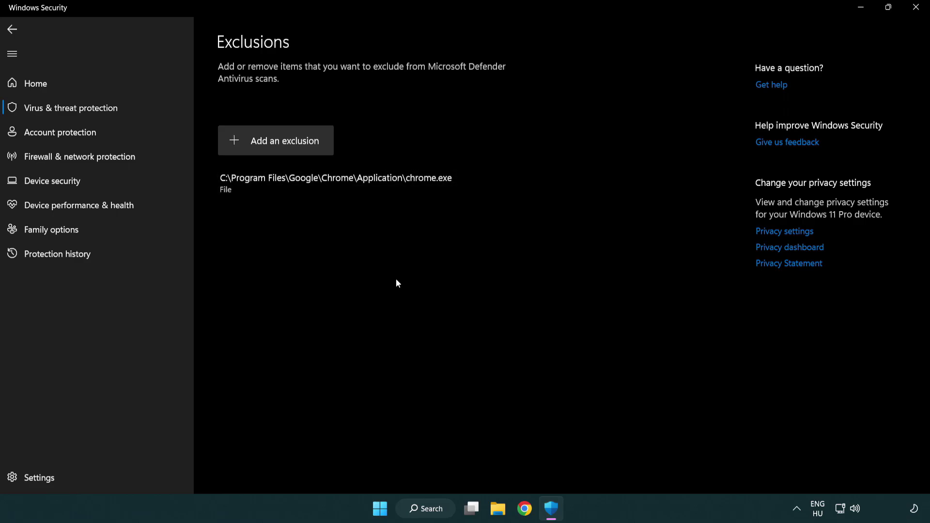
- Close Windows Security and show the Start menu's power options, including Restart
click(916, 8)
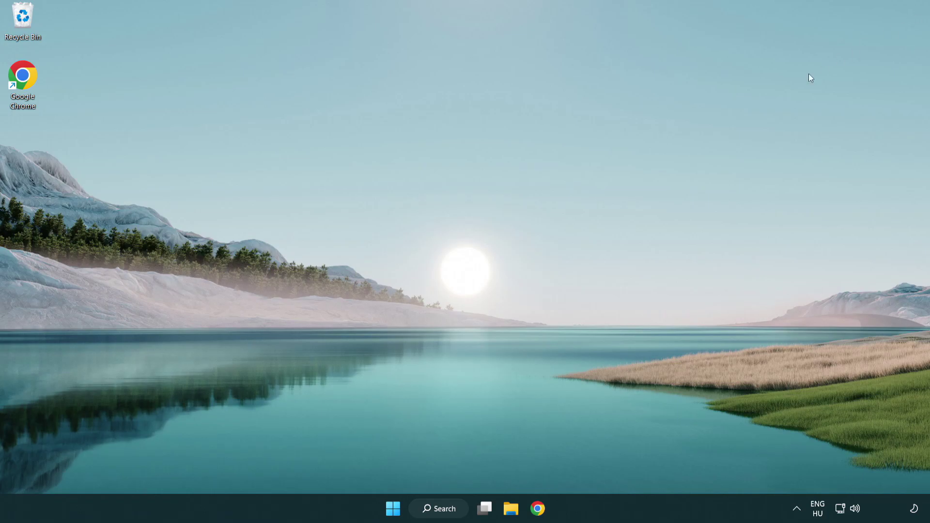
click(393, 508)
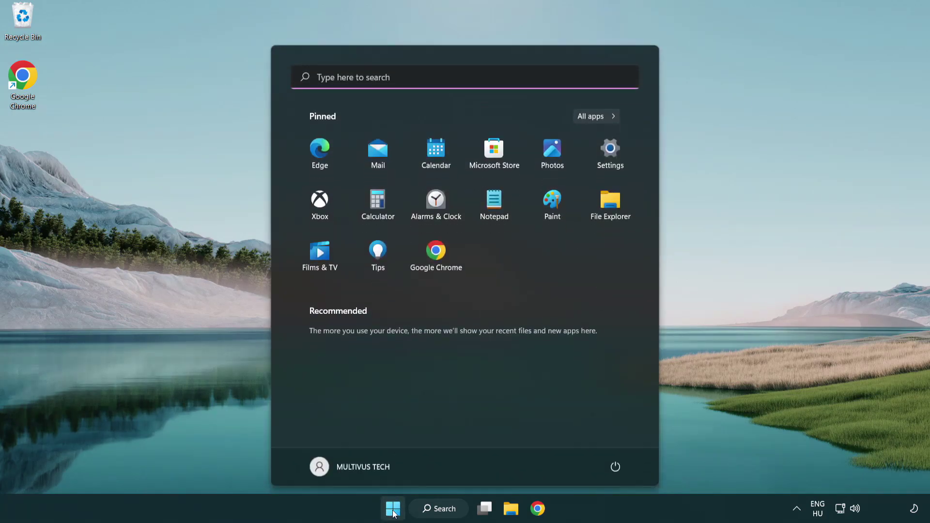
click(616, 467)
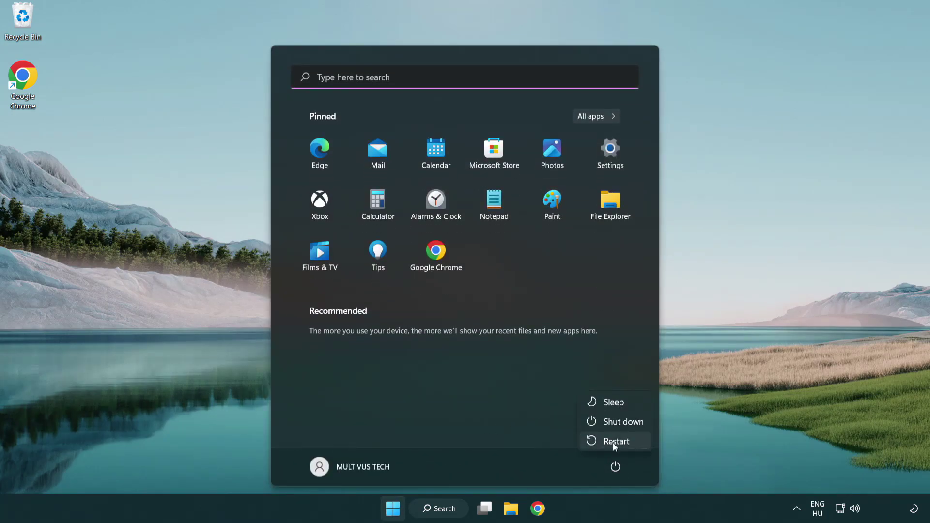